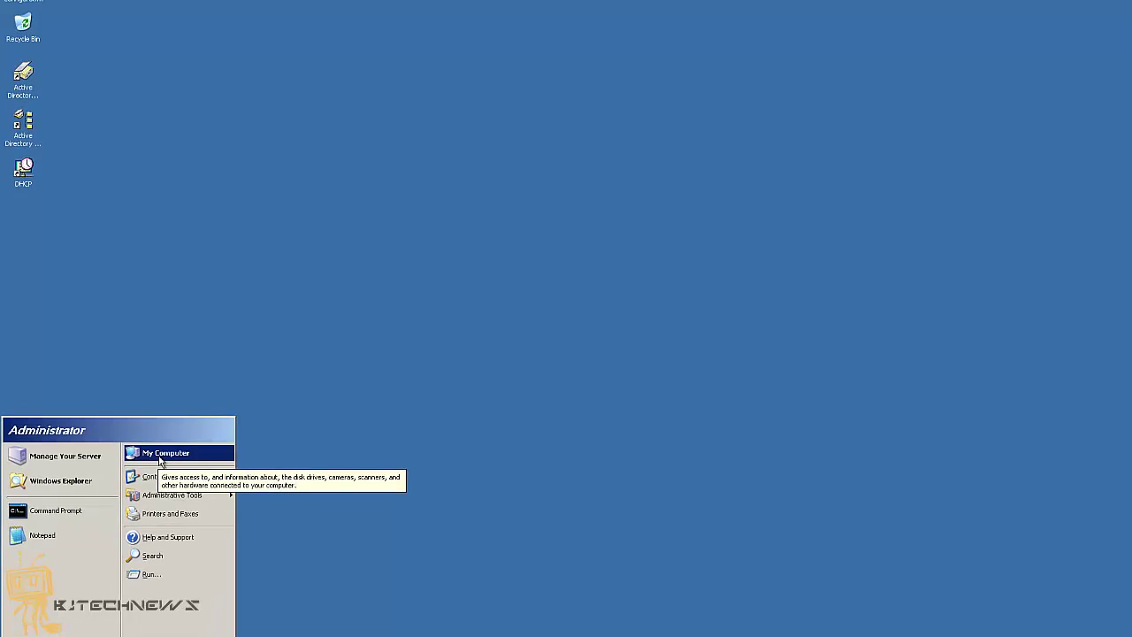
# Locate the installation disc's drive in My Computer and open a Command Prompt.
pyautogui.click(152, 433)
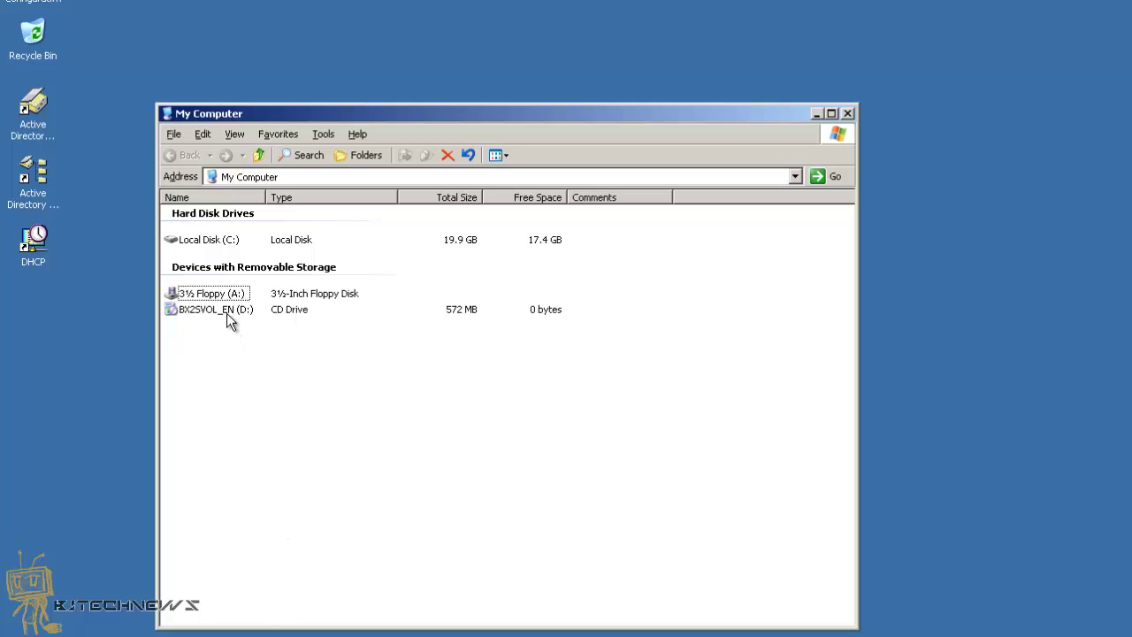
pyautogui.click(221, 310)
pyautogui.press('super')
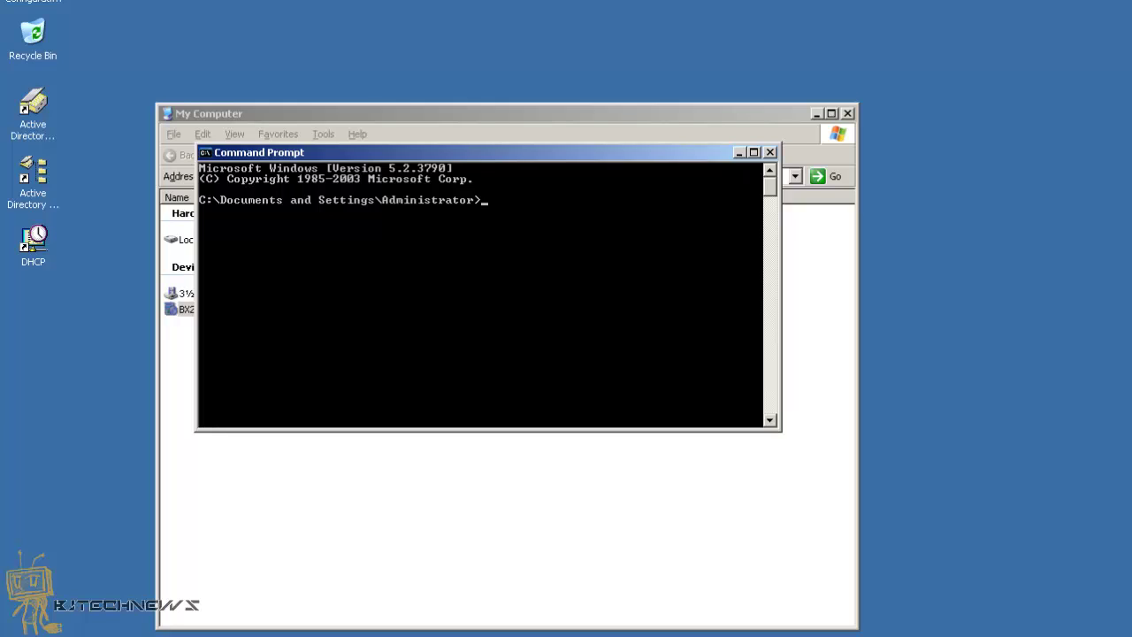
# Switch the Command Prompt to drive D:, clear the screen, change to the i386 folder, and close the My Computer window.
pyautogui.write('D')
pyautogui.write(':')
pyautogui.press('Return')
pyautogui.write('cls')
pyautogui.press('Return')
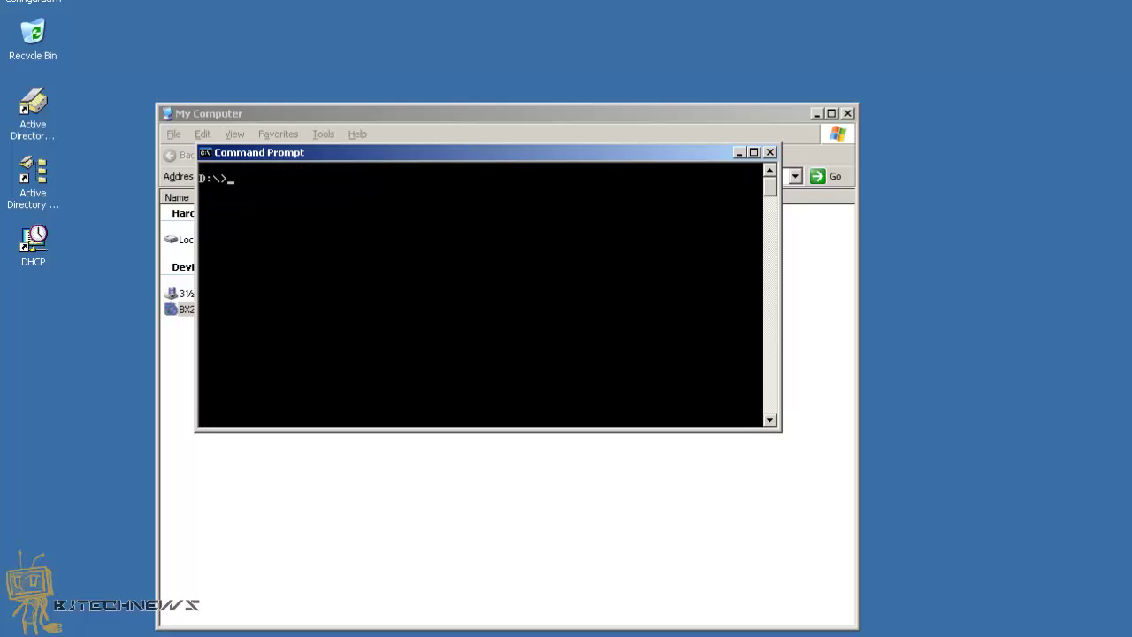
pyautogui.write('cd i386')
pyautogui.press('Return')
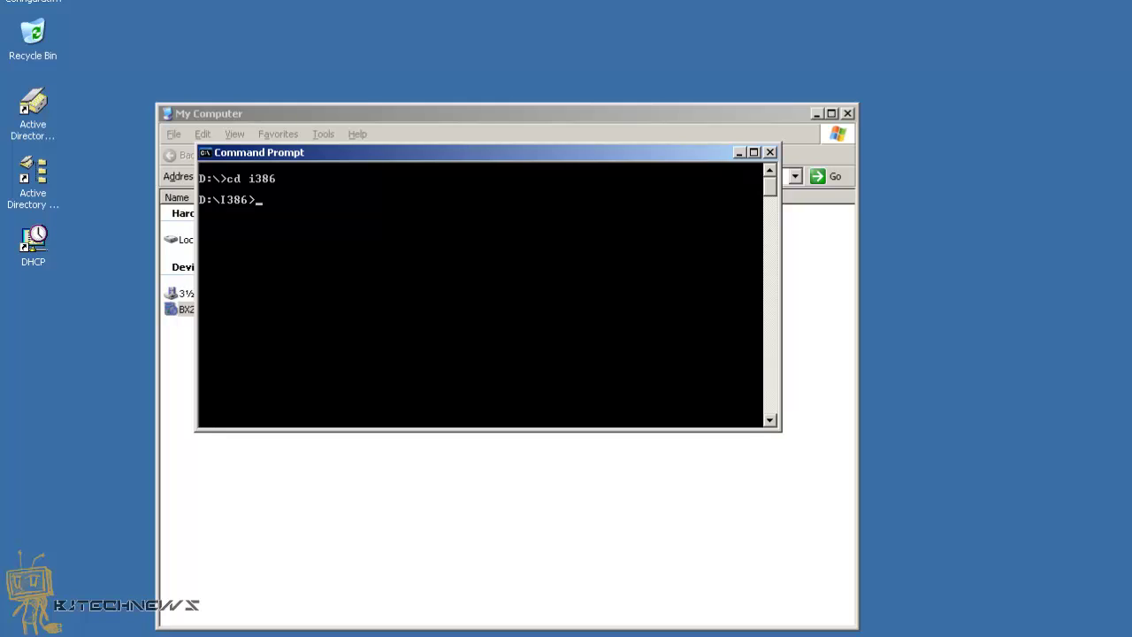
pyautogui.click(847, 113)
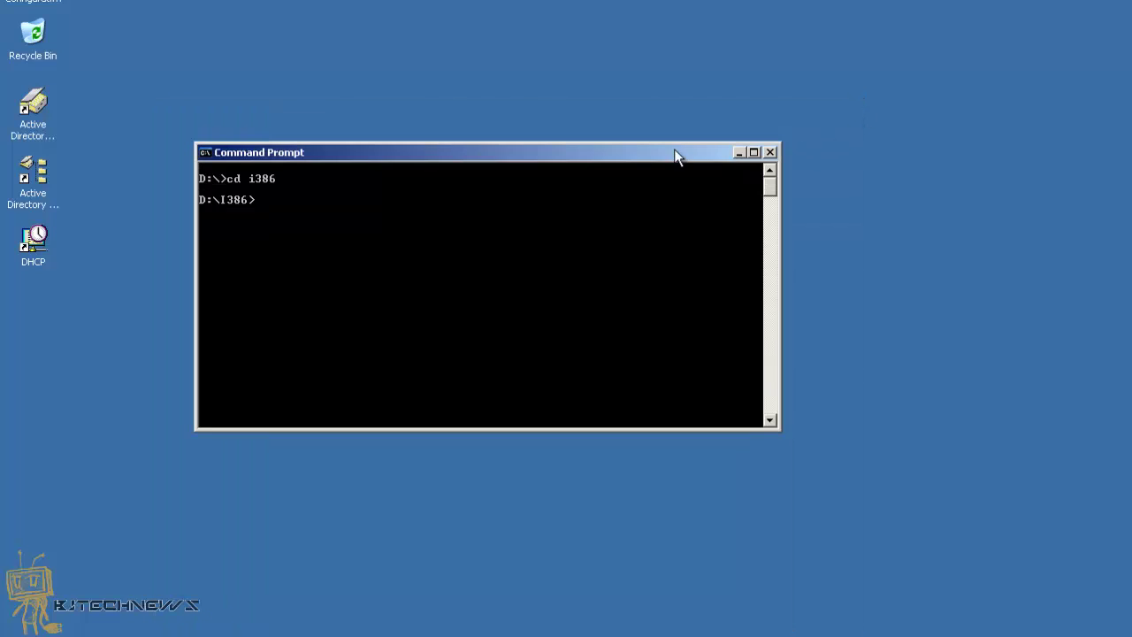
pyautogui.moveTo(675, 151); pyautogui.dragTo(1017, 113)
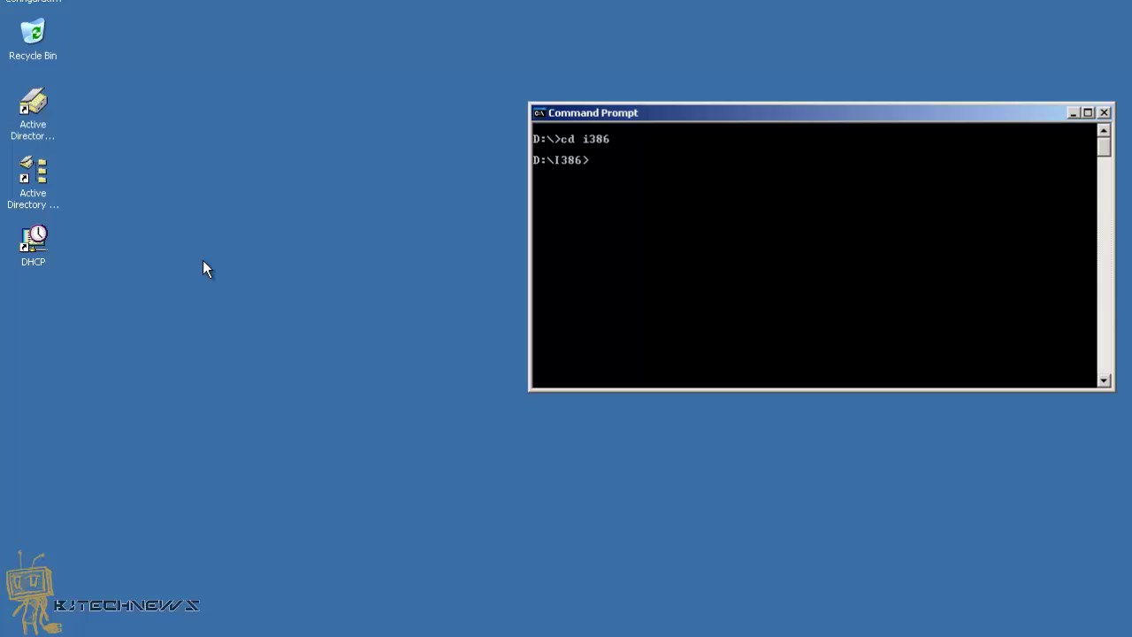
# Check the domain functional level of bjtech.edu in Active Directory Users and Computers, and close the console.
pyautogui.click(33, 106)
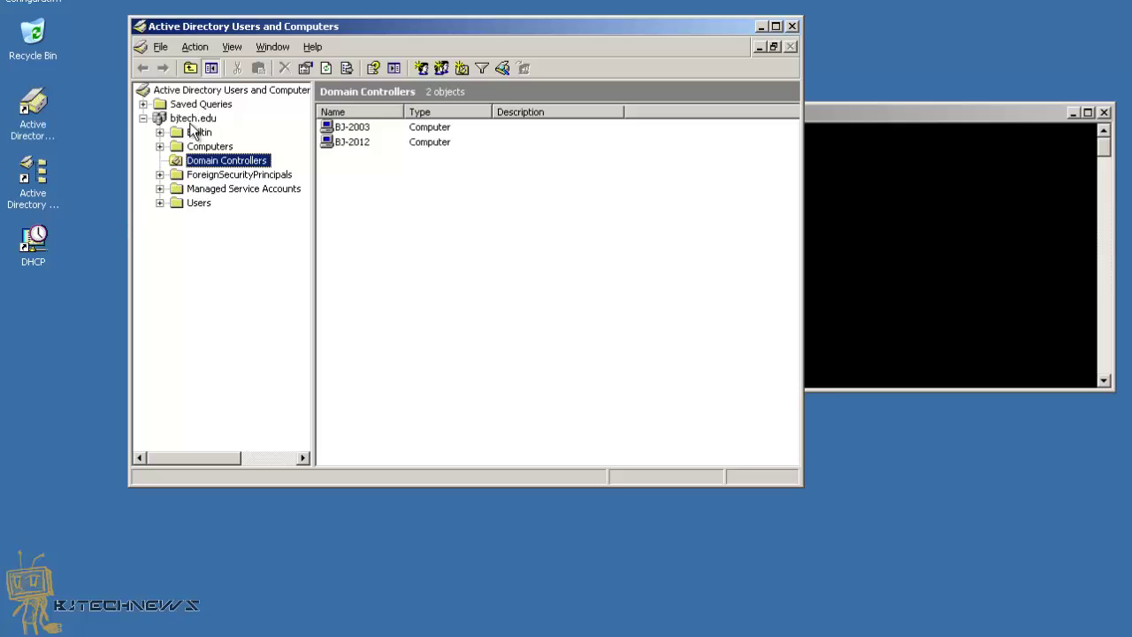
pyautogui.rightClick(193, 118)
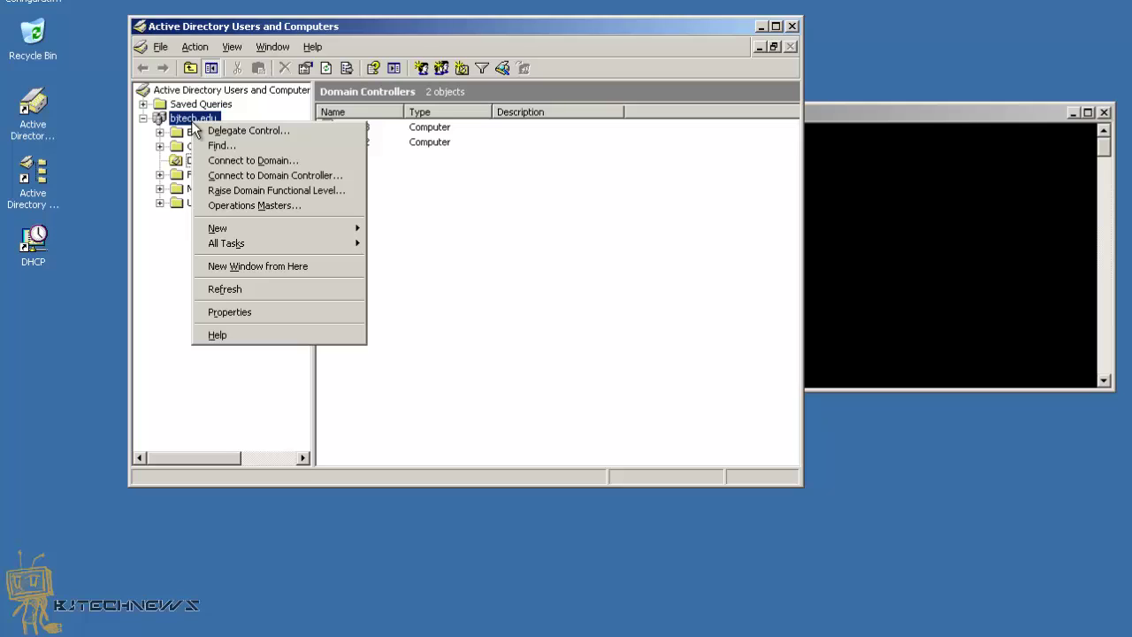
pyautogui.click(237, 191)
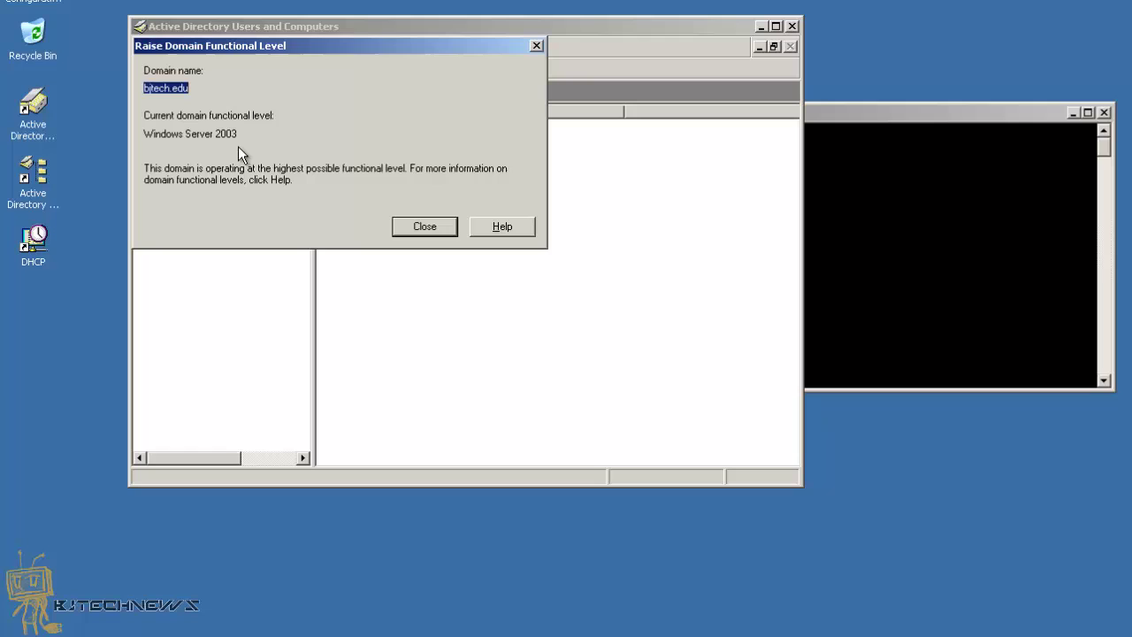
pyautogui.click(412, 227)
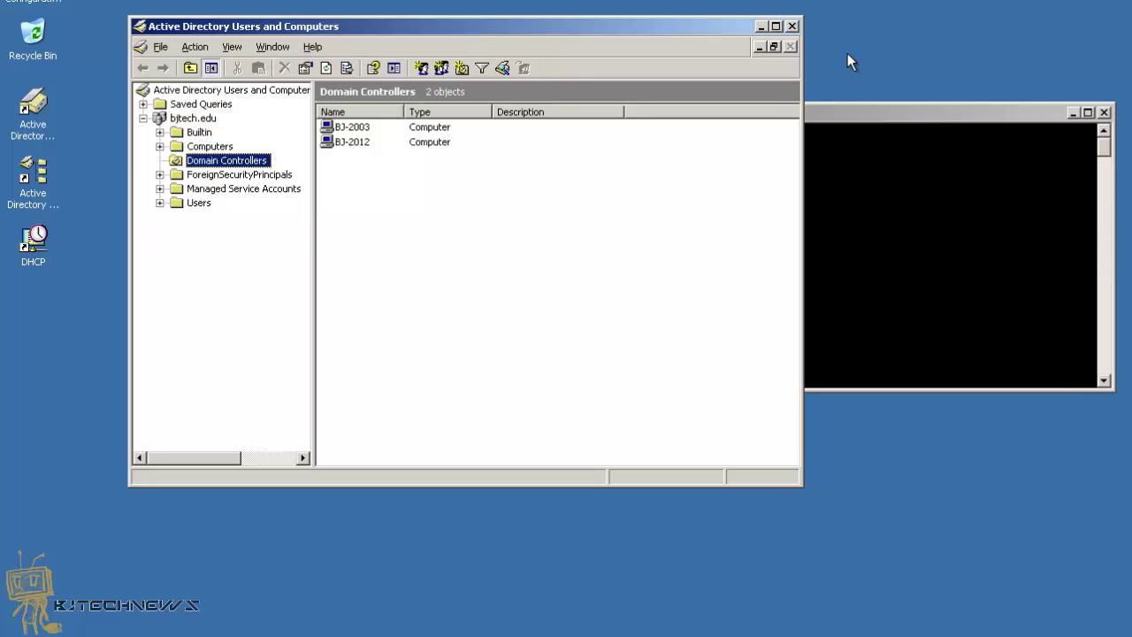
pyautogui.click(793, 26)
# Check the forest functional level in Active Directory Domains and Trusts, and close the console.
pyautogui.rightClick(42, 173)
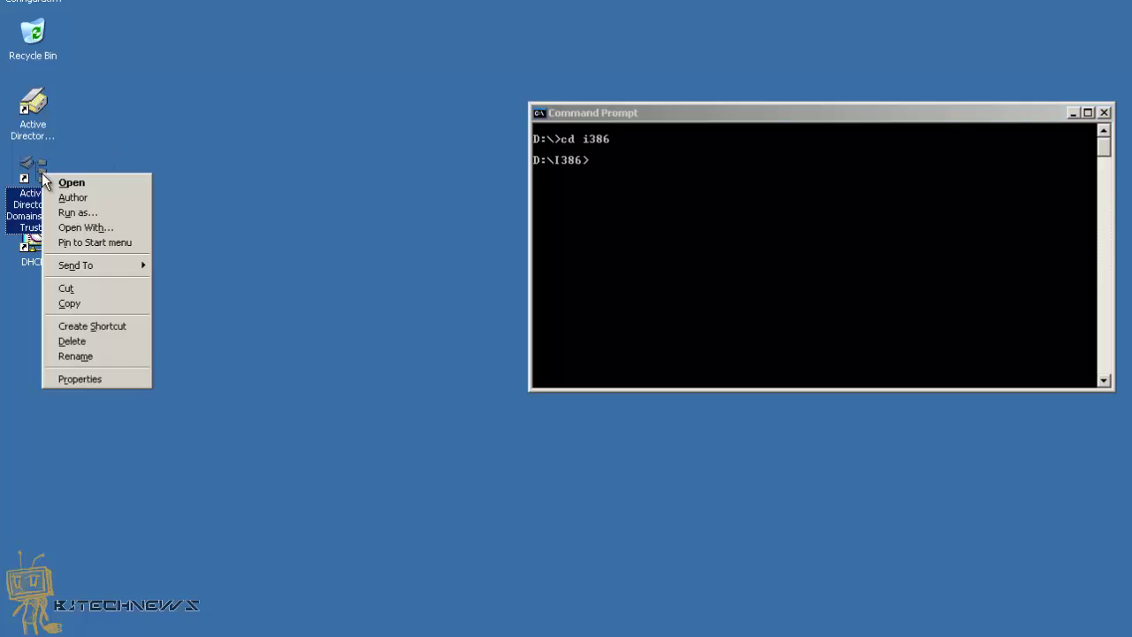
pyautogui.click(246, 153)
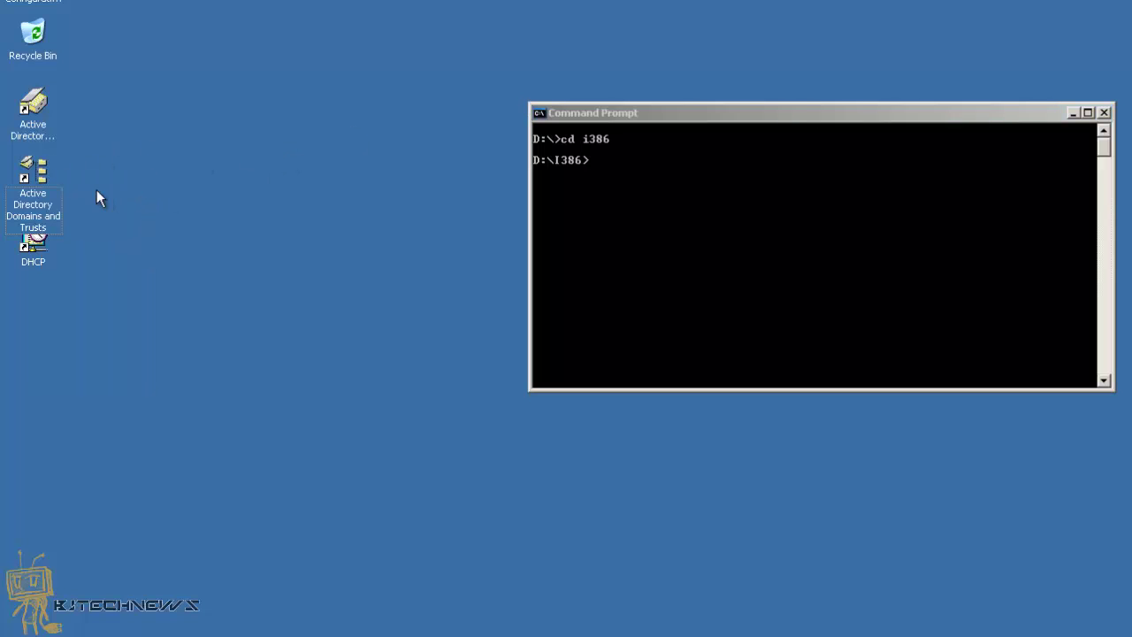
pyautogui.rightClick(31, 182)
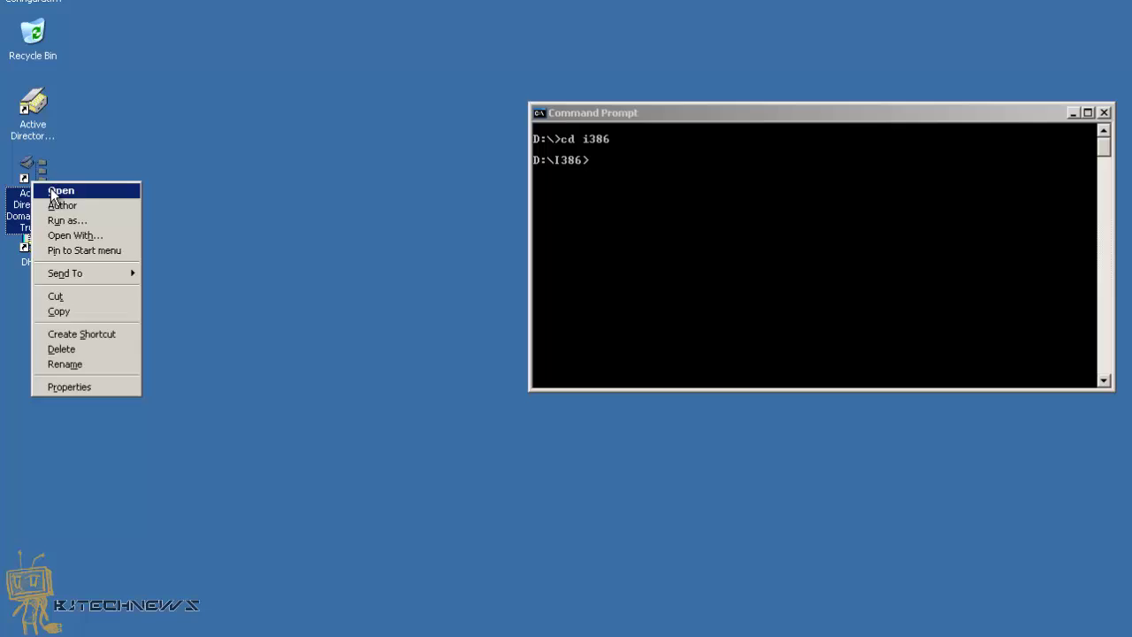
pyautogui.click(54, 193)
pyautogui.rightClick(187, 102)
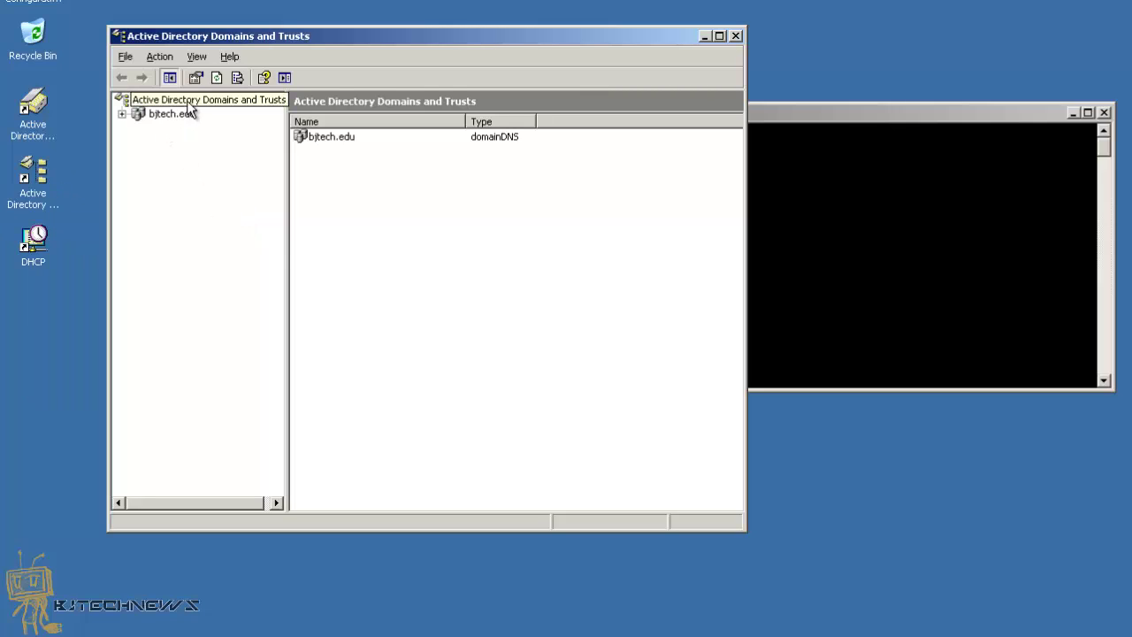
pyautogui.click(226, 142)
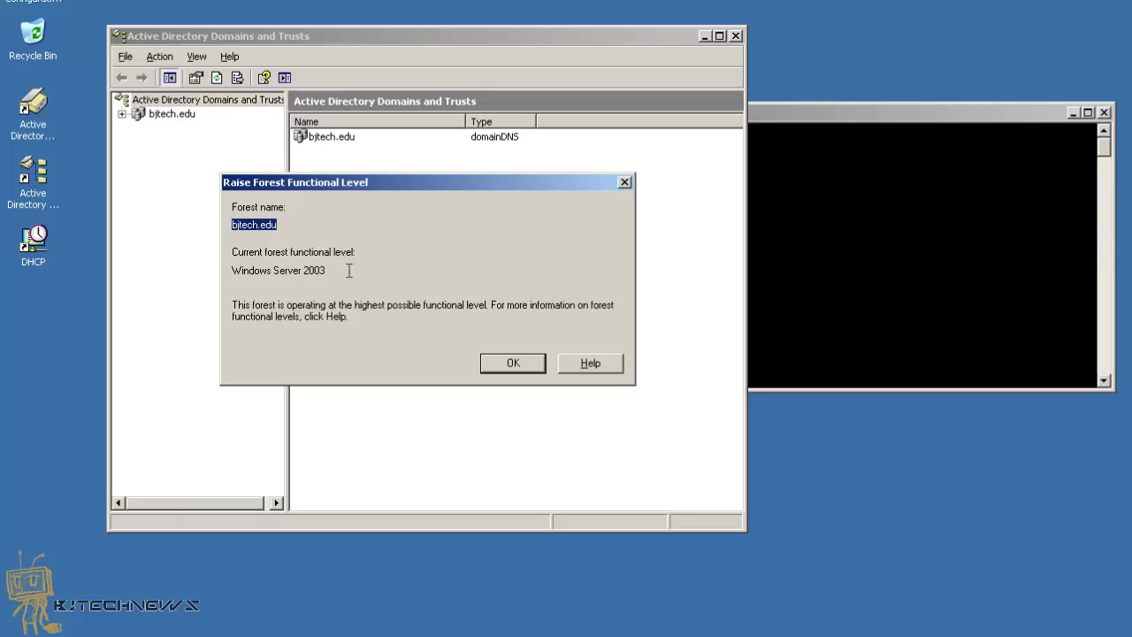
pyautogui.click(511, 363)
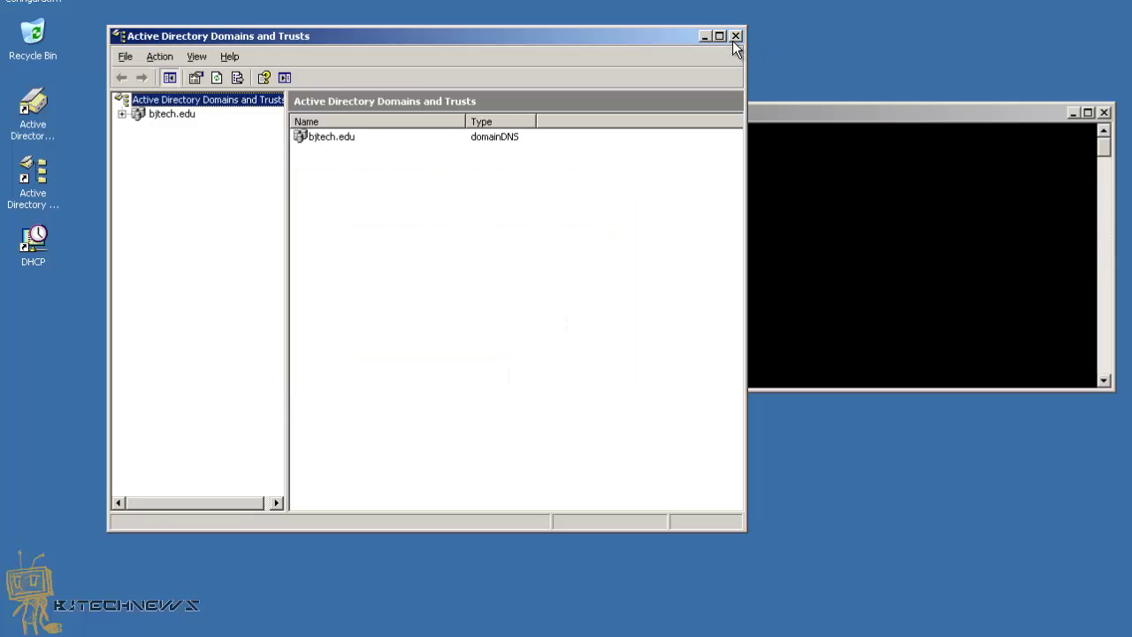
pyautogui.click(735, 37)
# Run ADPREP.EXE /forestprep in the Command Prompt and answer c to continue.
pyautogui.moveTo(715, 112); pyautogui.dragTo(711, 138)
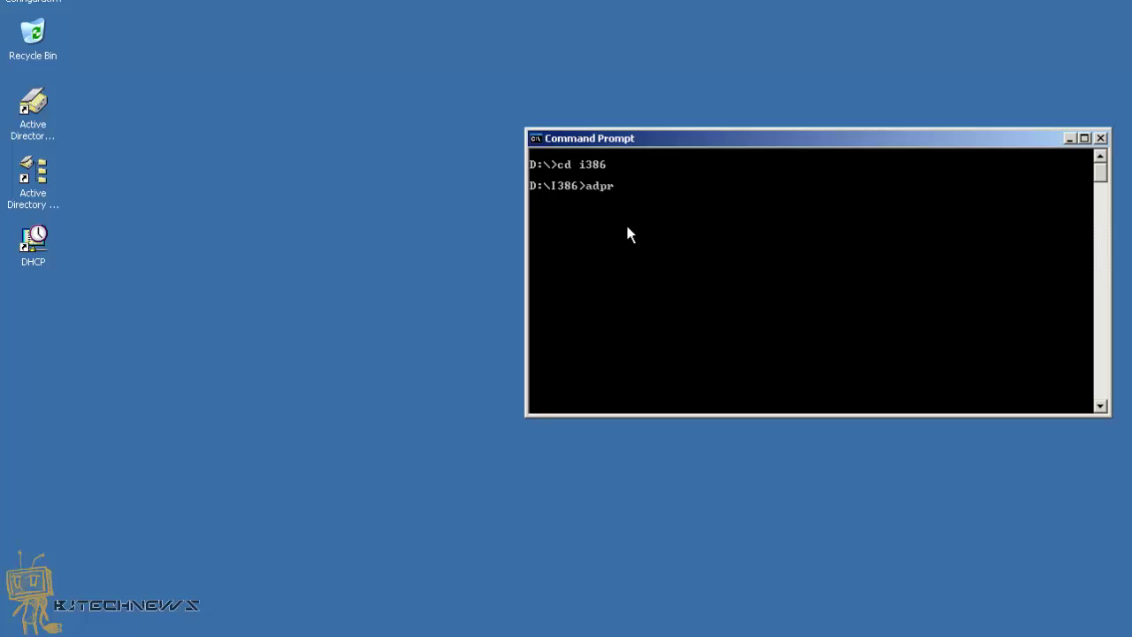
pyautogui.press('Tab')
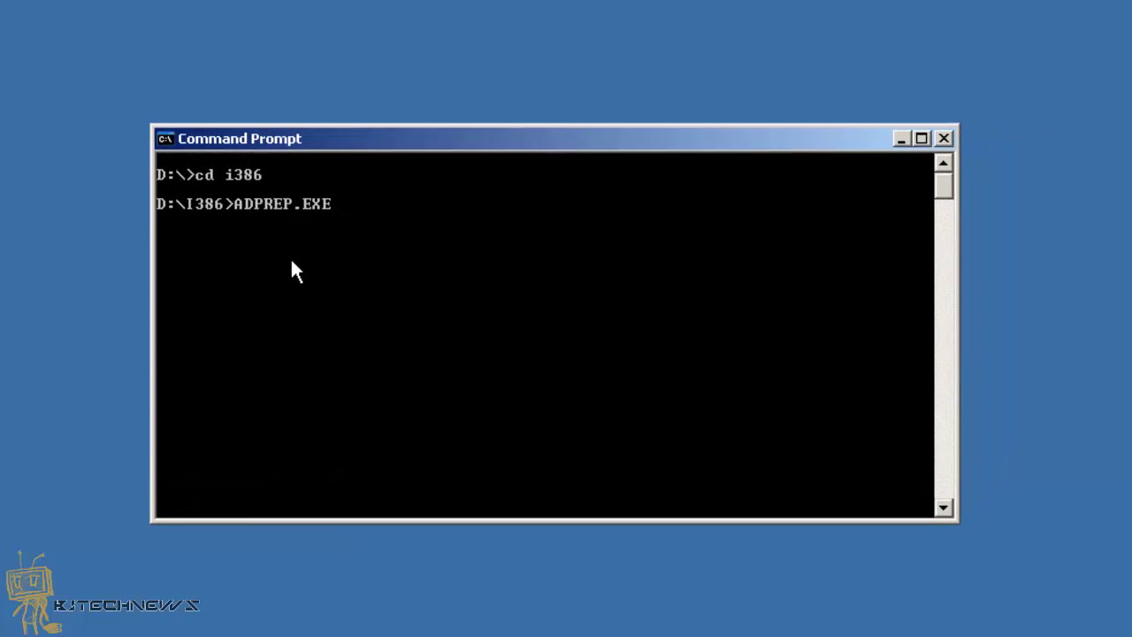
pyautogui.write('/forestprep')
pyautogui.press('Return')
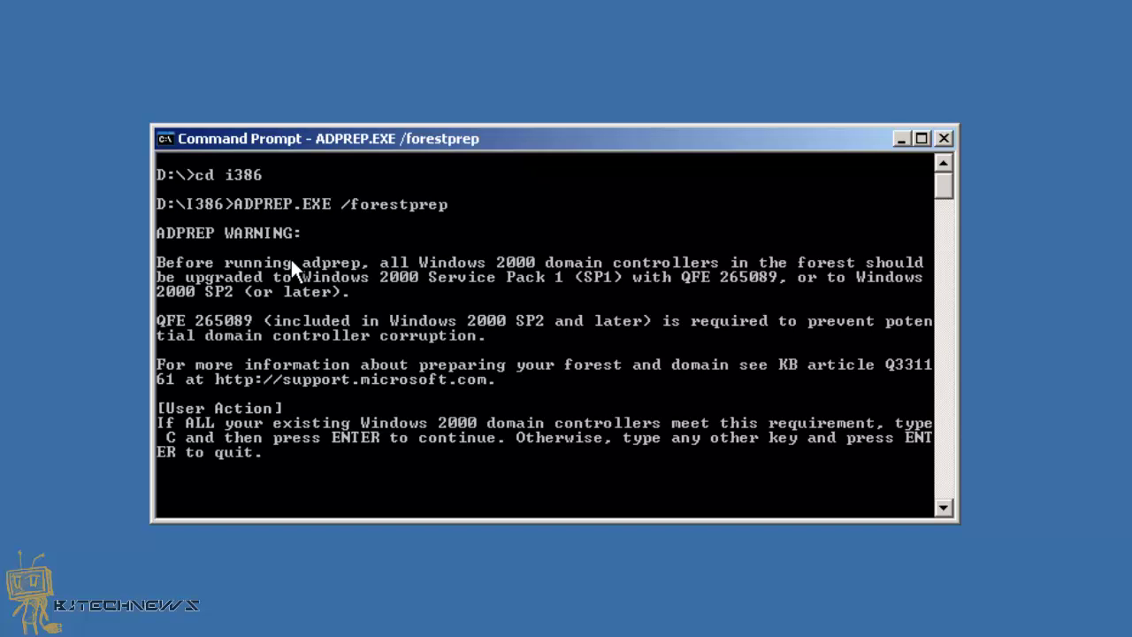
pyautogui.write('c')
pyautogui.press('Return')
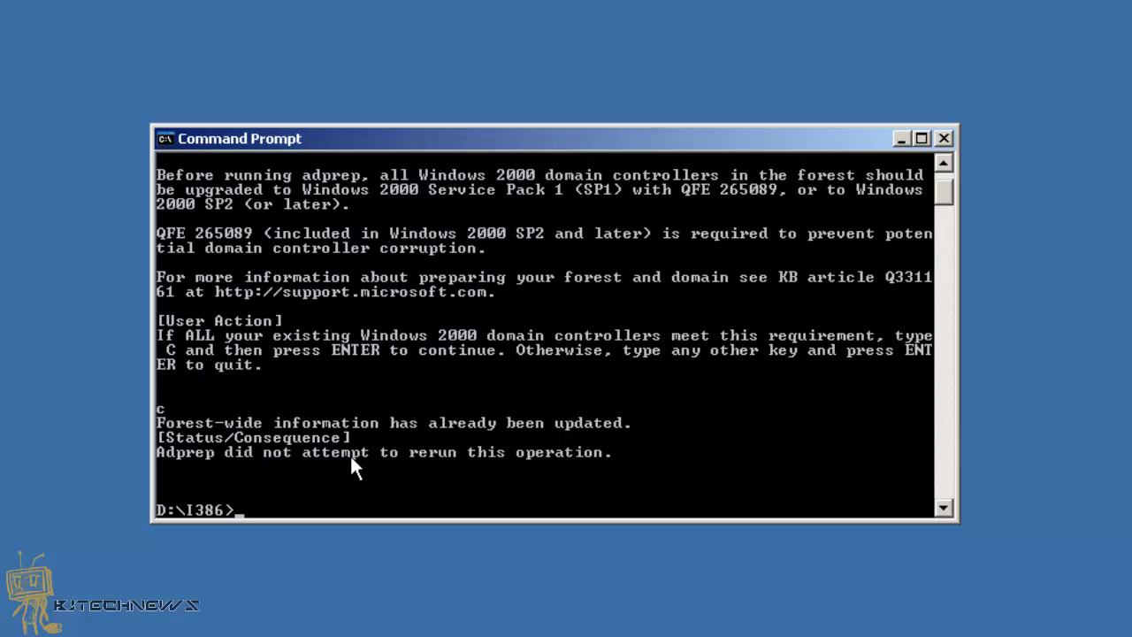
# Run ADPREP.EXE /domainprep /gpprep from the D:\I386 folder.
pyautogui.write('adprep')
pyautogui.press('Tab')
pyautogui.write('/d')
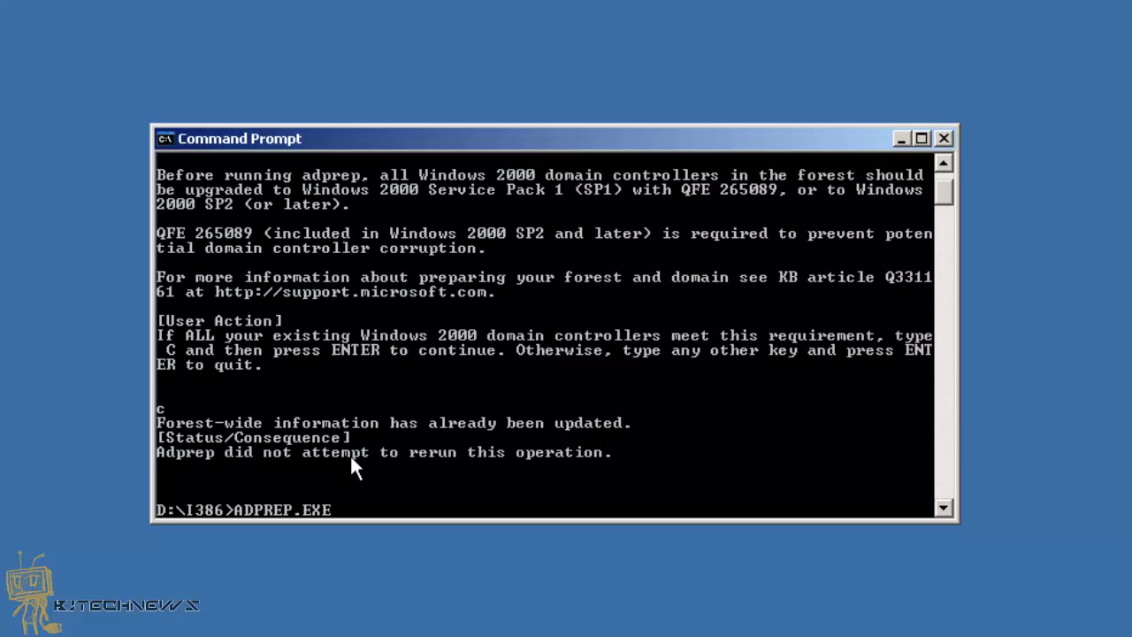
pyautogui.write('omainprep')
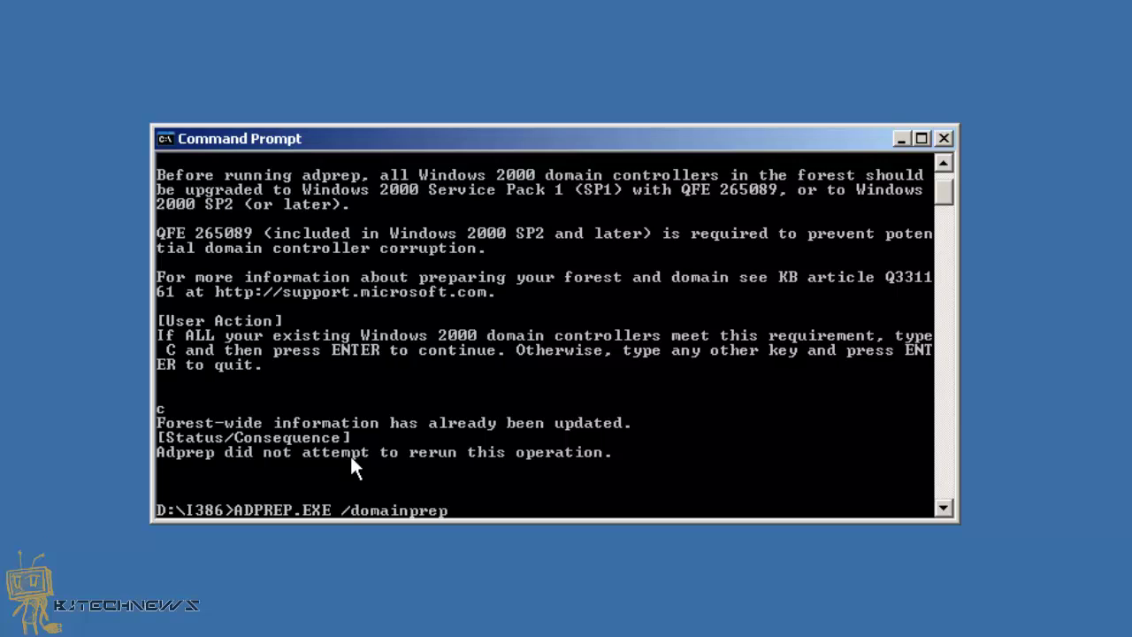
pyautogui.write(' /gpprep')
pyautogui.press('Return')
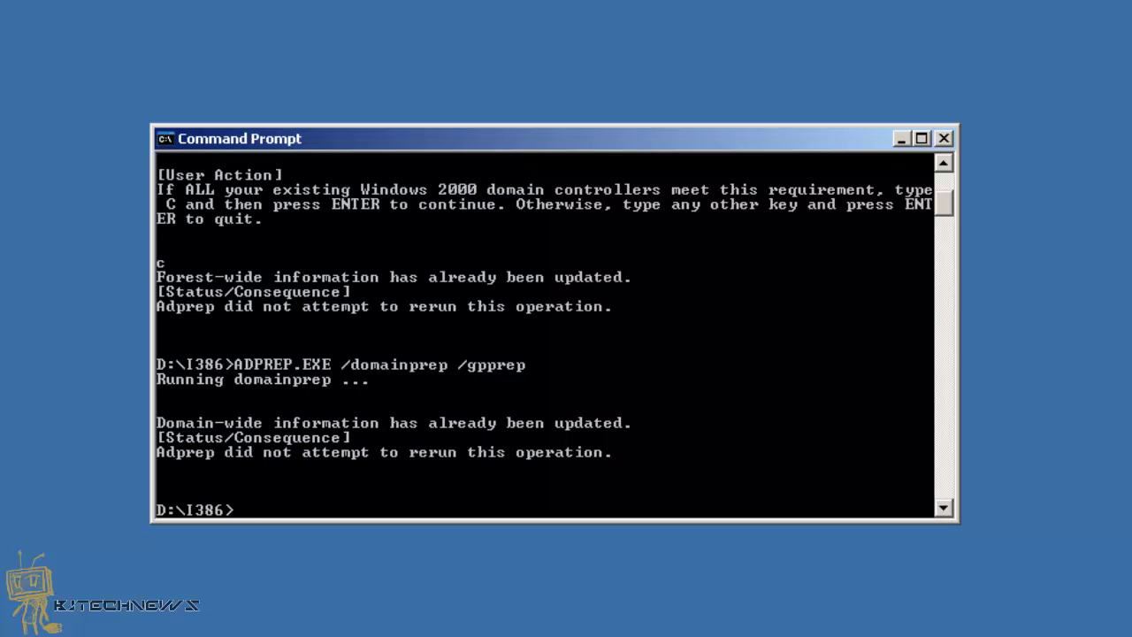
# Mount the SW_DVD5_Windows_Svr_DC_Ent_Std_2008_English_32bit_MLF_X14-26710 ISO in the virtual machine's CD/DVD drive.
pyautogui.hotkey('ctrl', 'd')
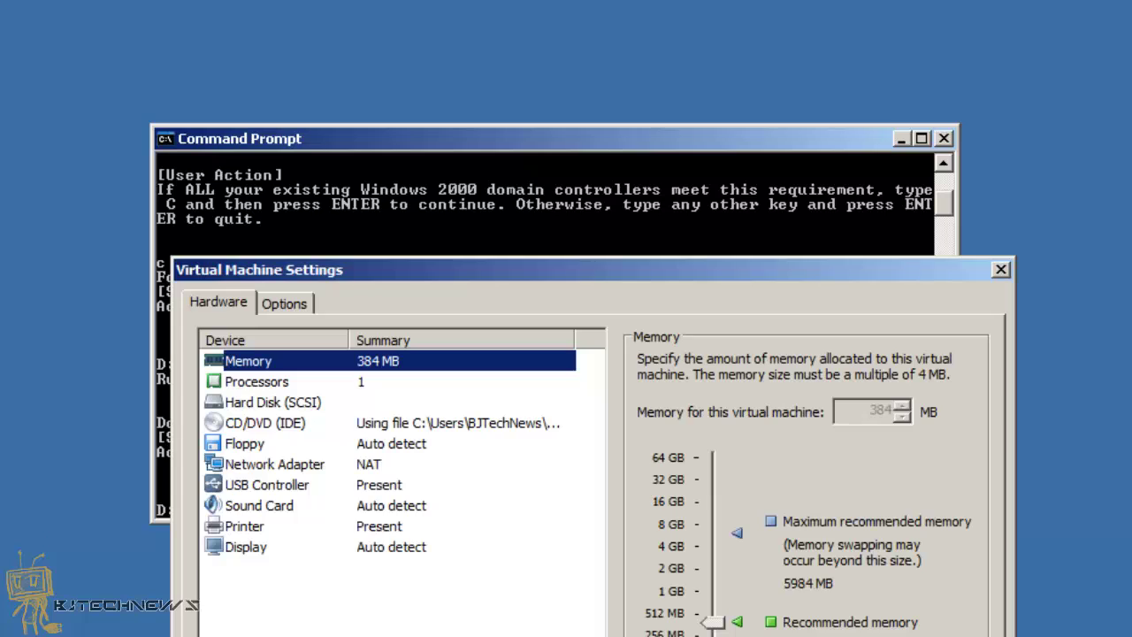
pyautogui.click(397, 425)
pyautogui.click(929, 536)
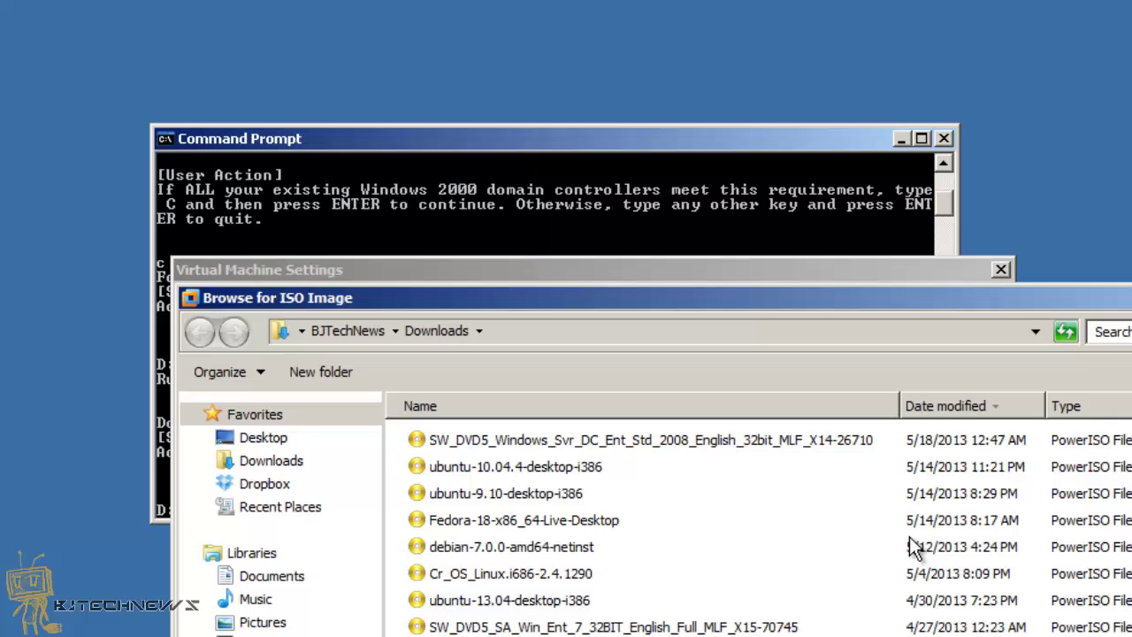
pyautogui.click(690, 443)
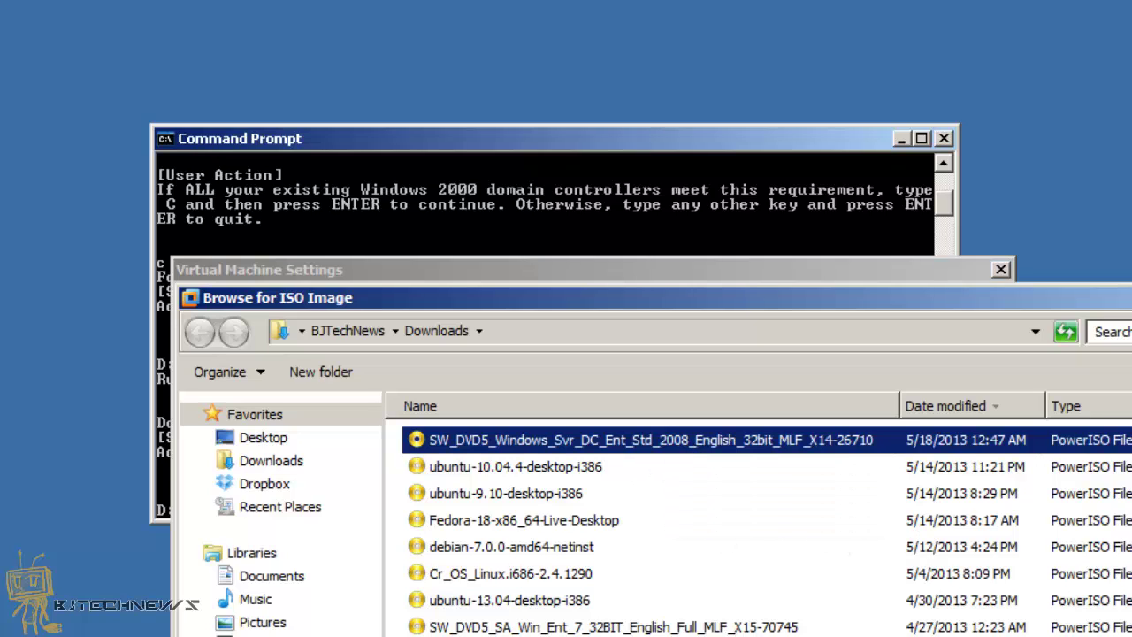
pyautogui.press('Return')
pyautogui.press('Return')
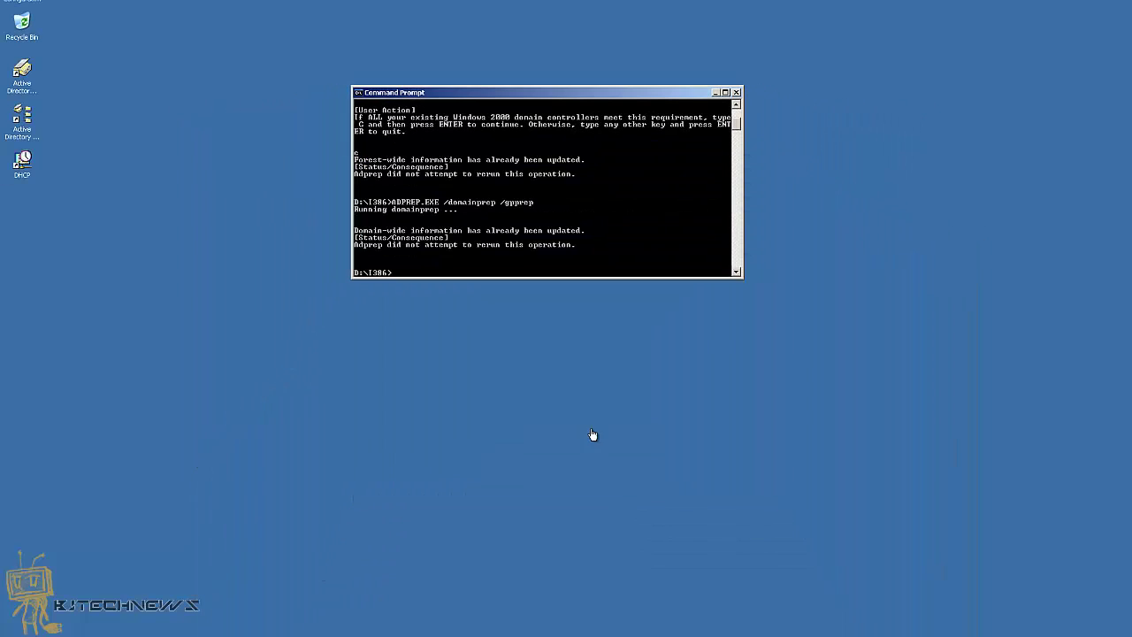
# Exit the Command Prompt and start the Windows Server 2008 installation without getting the latest updates.
pyautogui.write('exit')
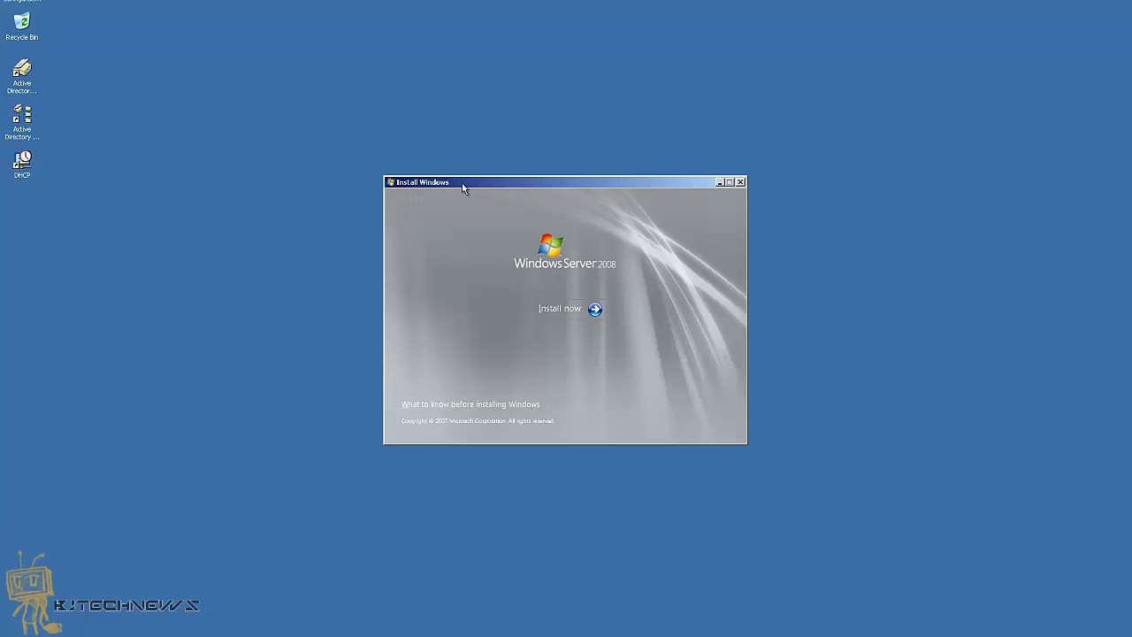
pyautogui.moveTo(462, 186); pyautogui.dragTo(460, 138)
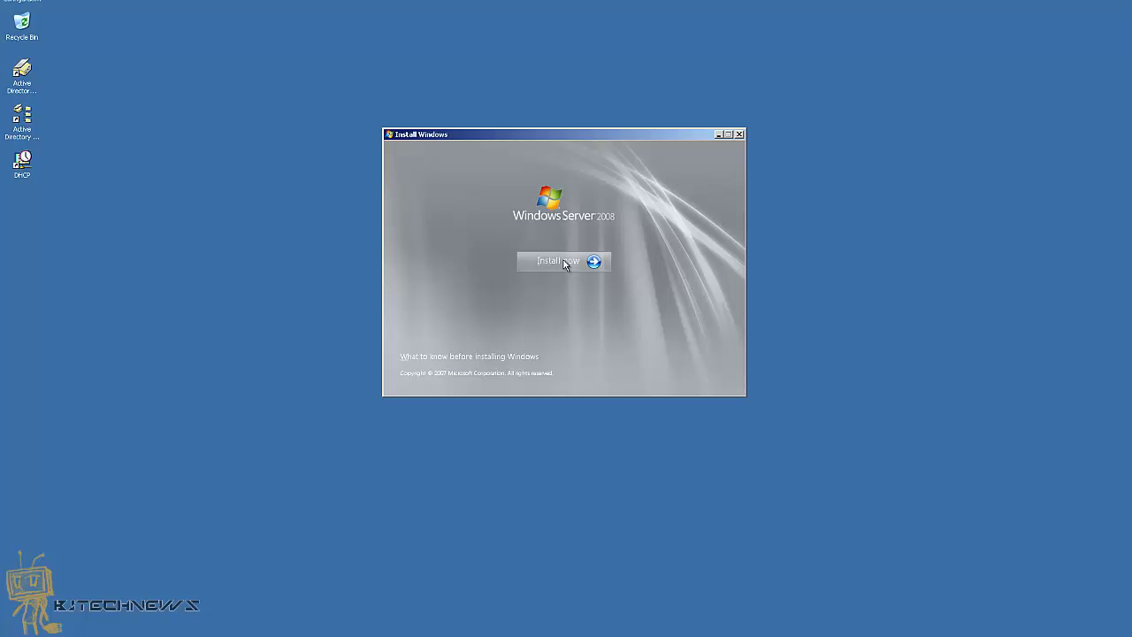
pyautogui.click(559, 261)
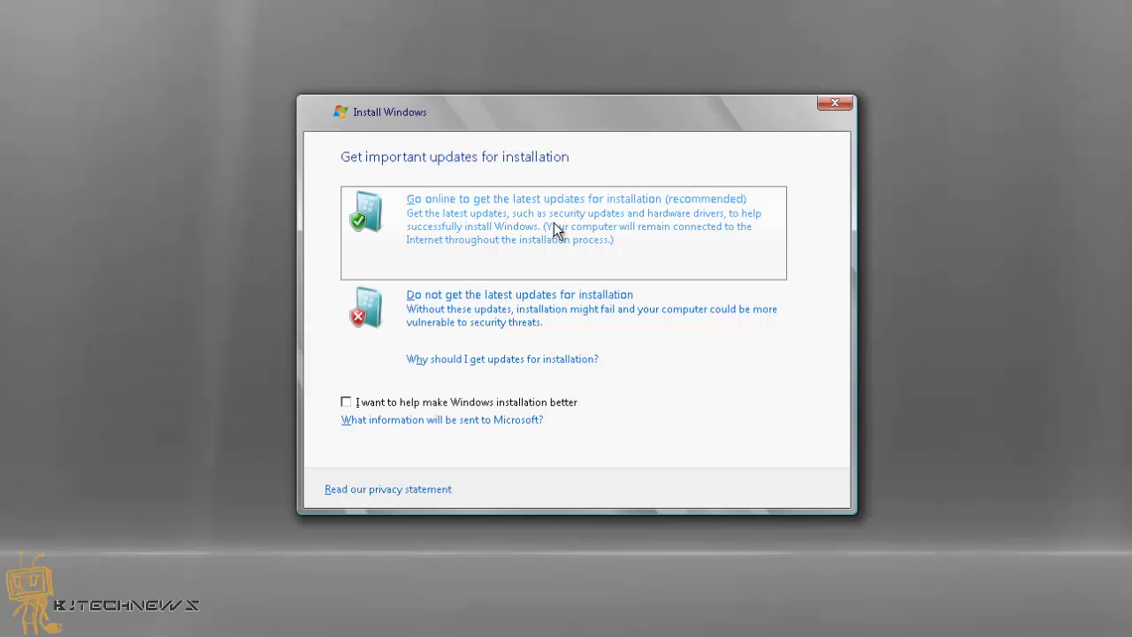
pyautogui.click(474, 314)
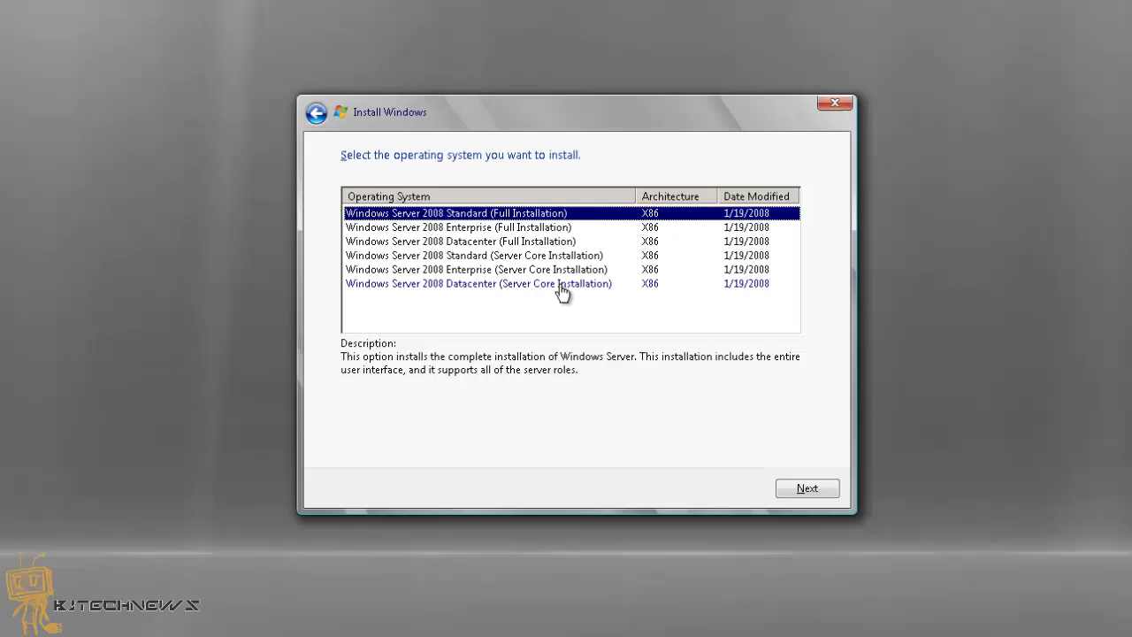
# Choose Windows Server 2008 Standard (Full Installation), accept the license terms, and select the Upgrade installation type.
pyautogui.click(814, 494)
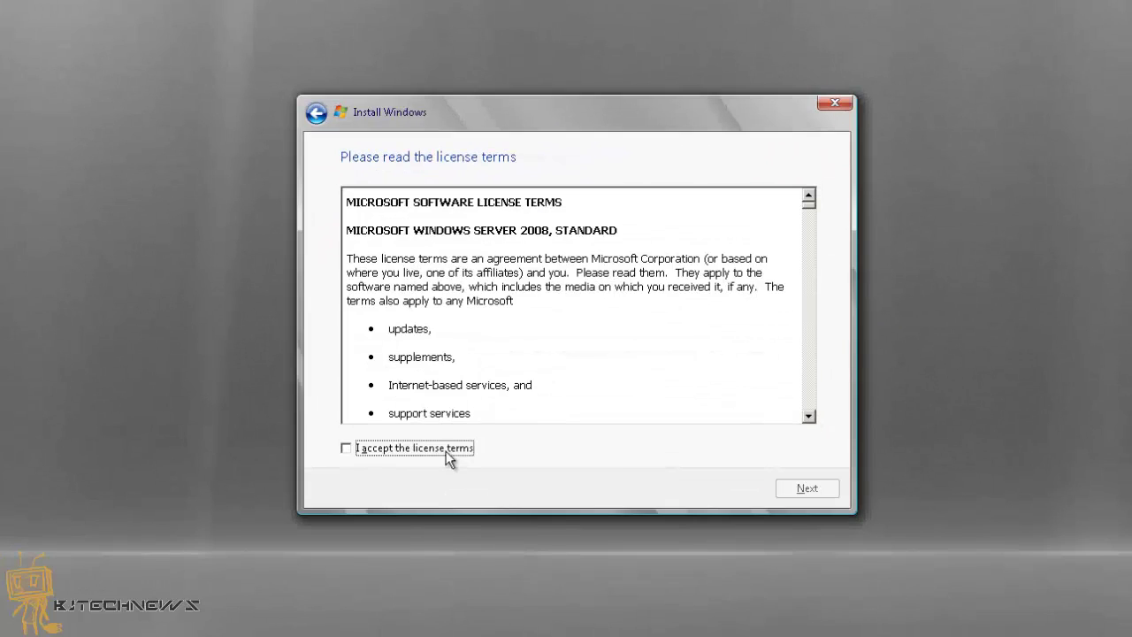
pyautogui.click(446, 451)
pyautogui.click(798, 489)
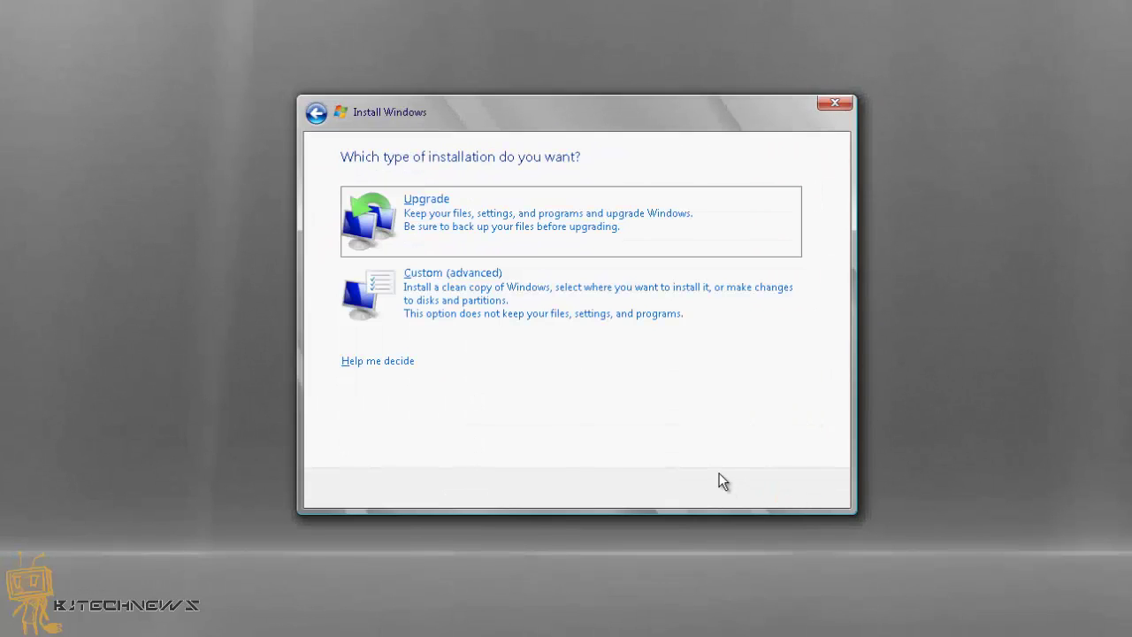
pyautogui.click(539, 232)
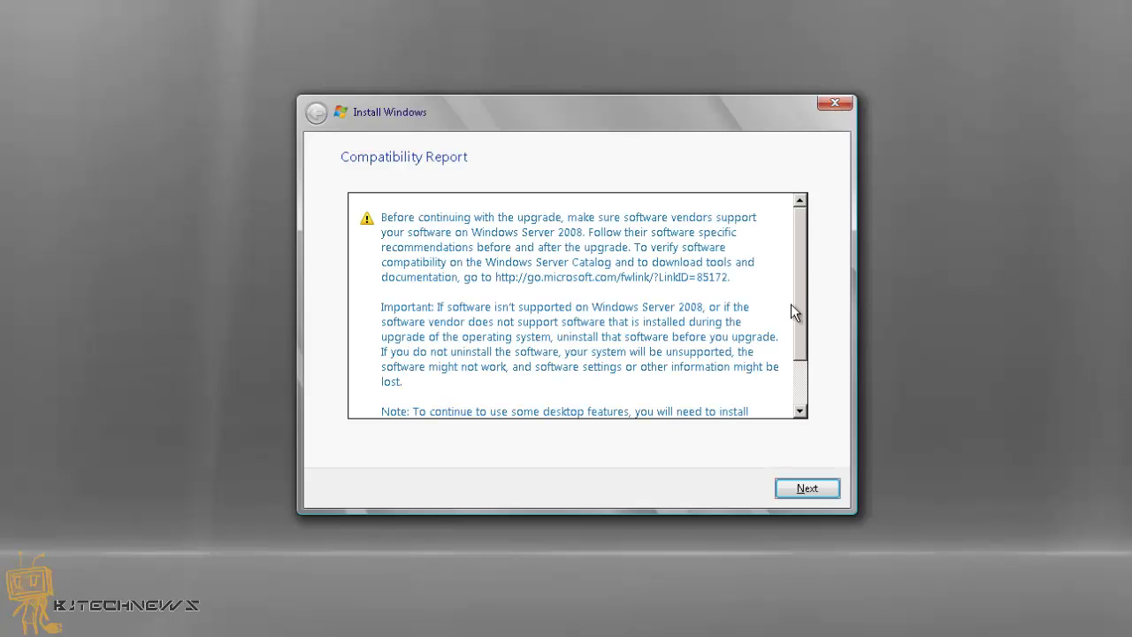
# Read through the installer's compatibility report to its end.
pyautogui.moveTo(799, 269)
pyautogui.mouseDown()
pyautogui.moveTo(801, 285)
pyautogui.moveTo(804, 263)
pyautogui.mouseUp()
pyautogui.moveTo(800, 256); pyautogui.dragTo(799, 321)
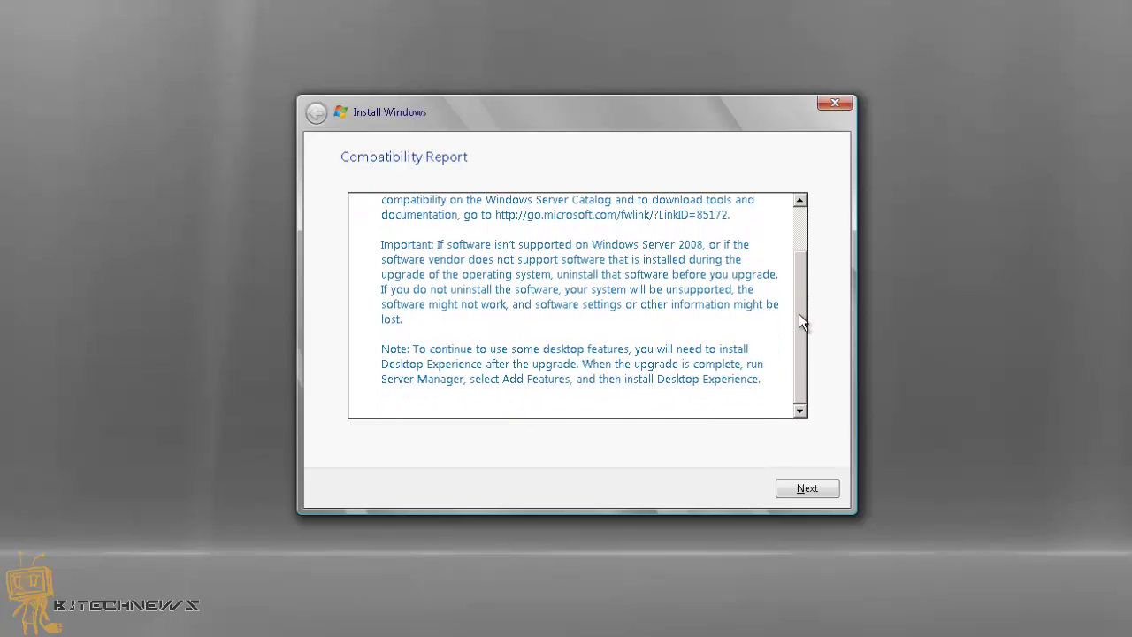
# Proceed with the upgrade past the compatibility report, and log on to the upgraded server with the BJTECH Administrator account's password.
pyautogui.click(795, 487)
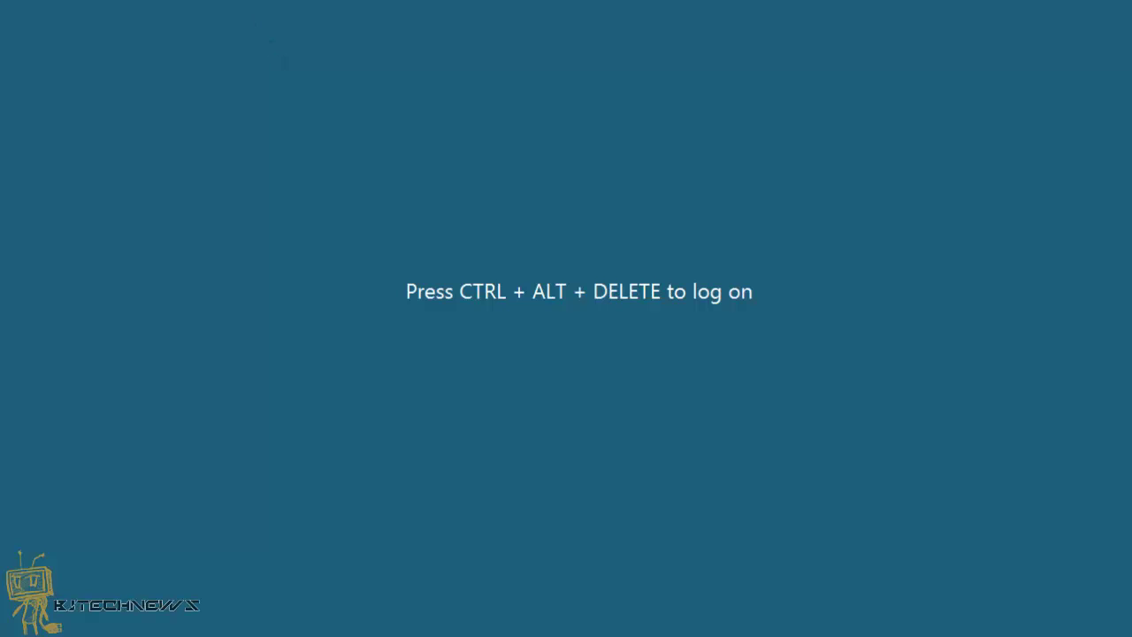
pyautogui.hotkey('ctrl', 'alt', 'Delete')
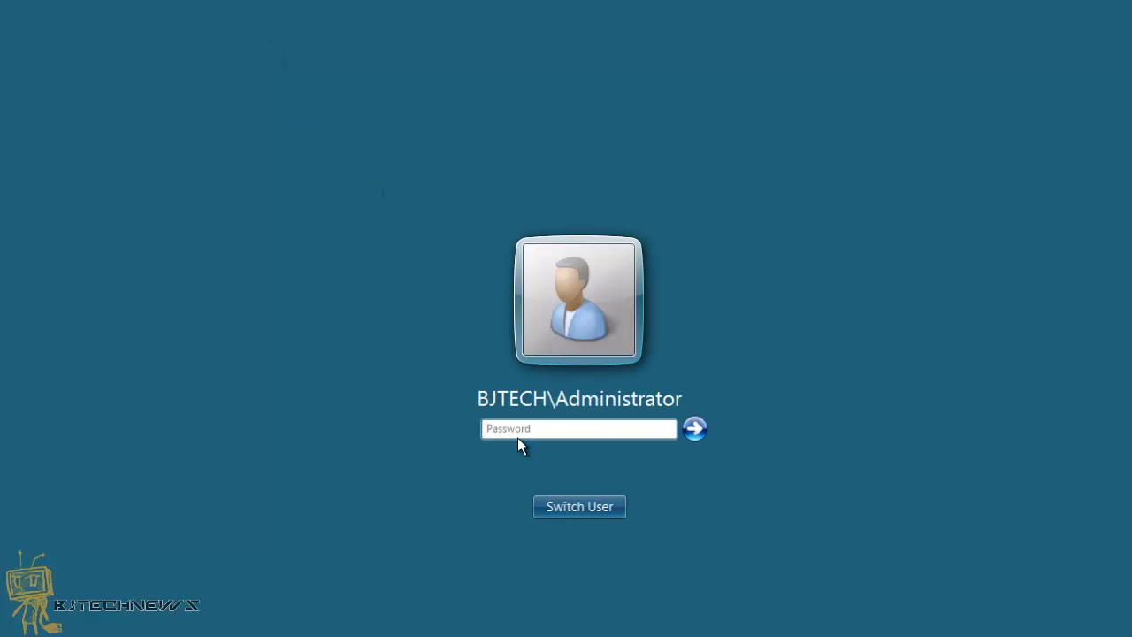
pyautogui.click(514, 431)
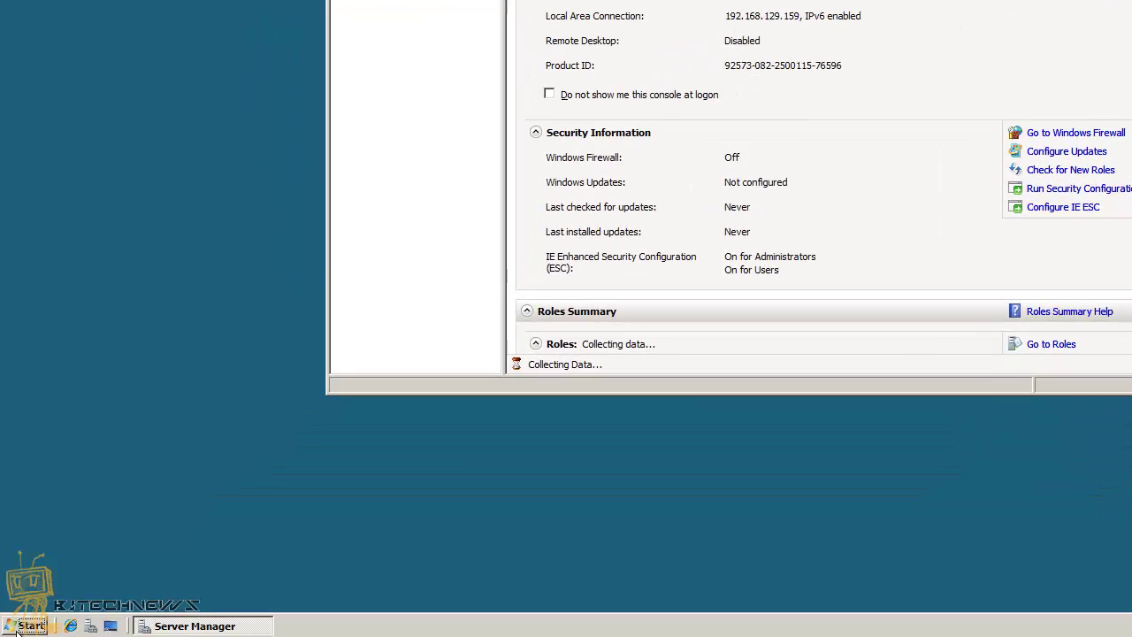
# Inspect the address pool of the IPv4 scope on bj-2003.bjtech.edu in the DHCP console, and close the console.
pyautogui.click(26, 626)
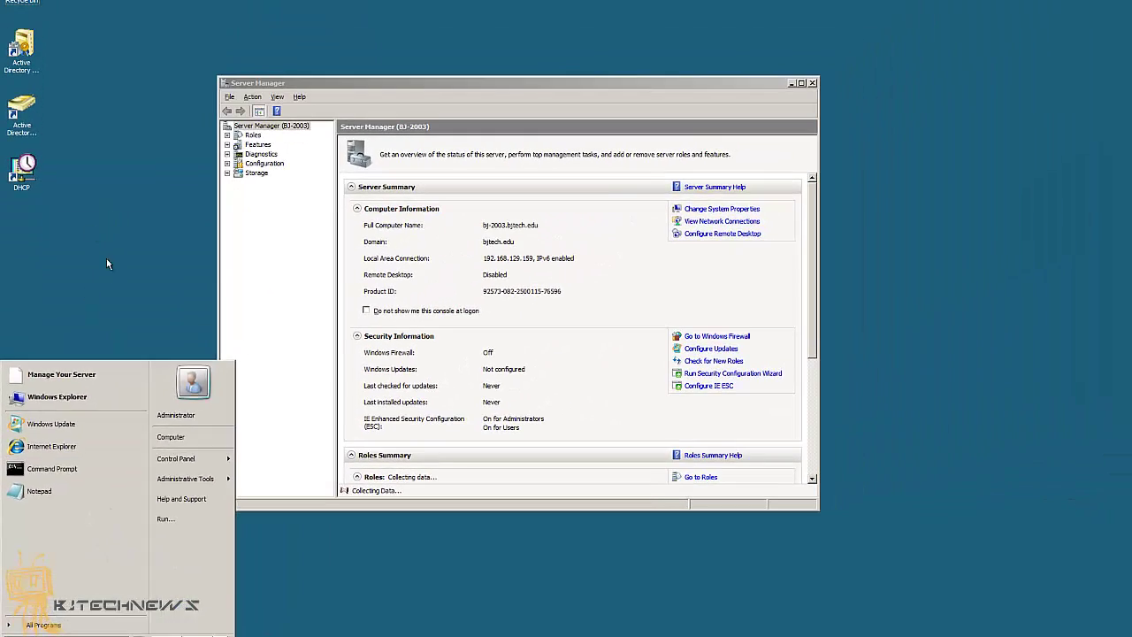
pyautogui.click(134, 175)
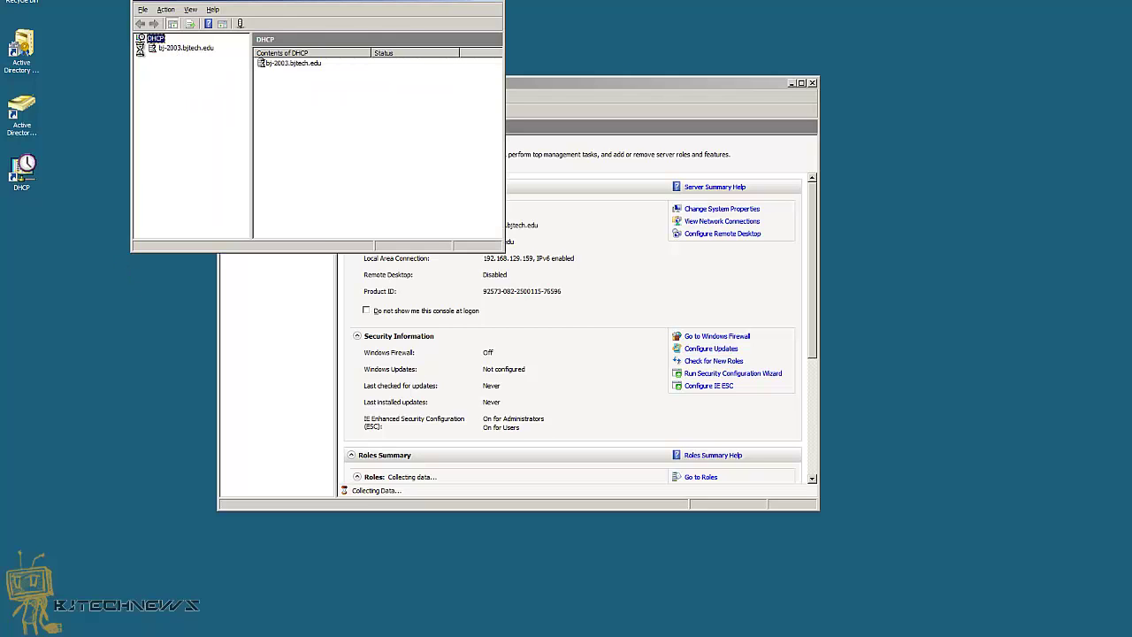
pyautogui.click(140, 48)
pyautogui.click(152, 57)
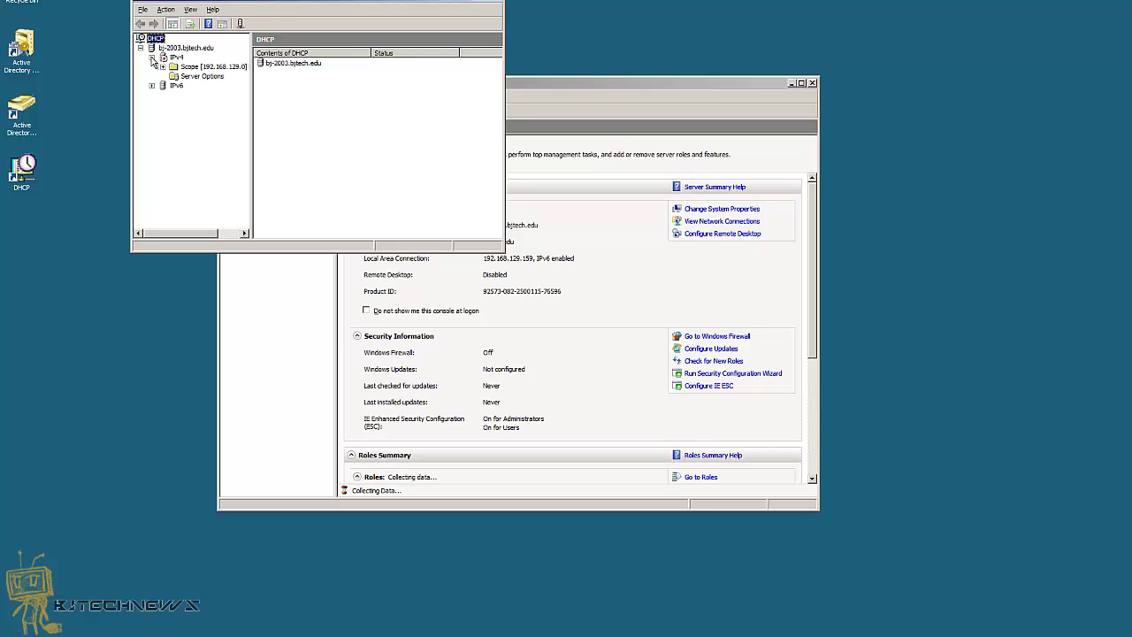
pyautogui.doubleClick(195, 69)
pyautogui.click(211, 76)
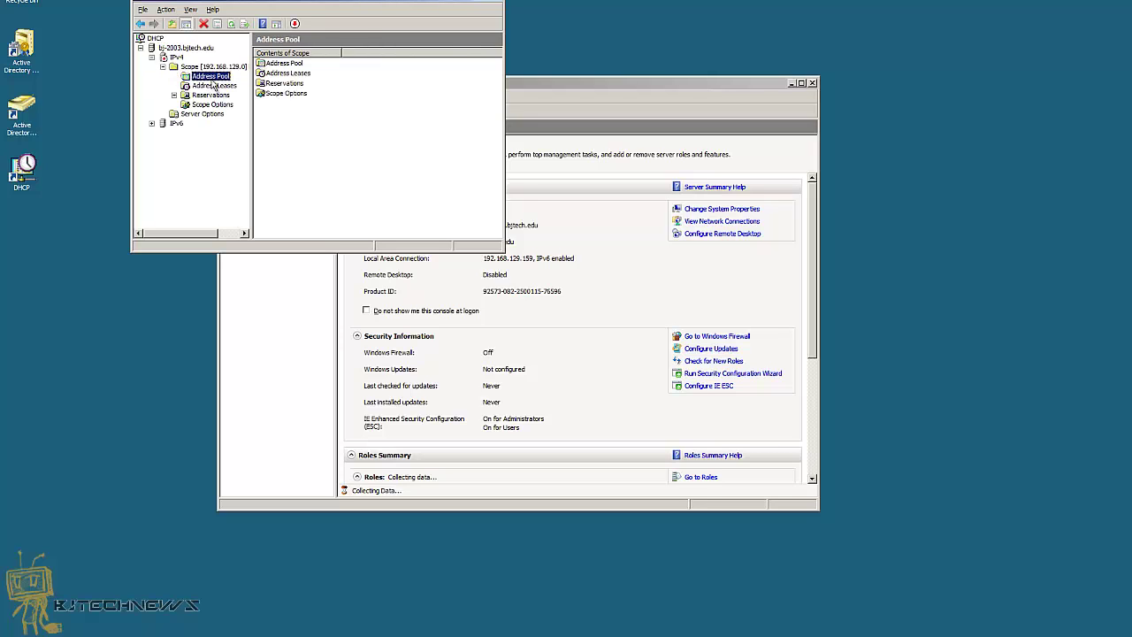
pyautogui.click(303, 63)
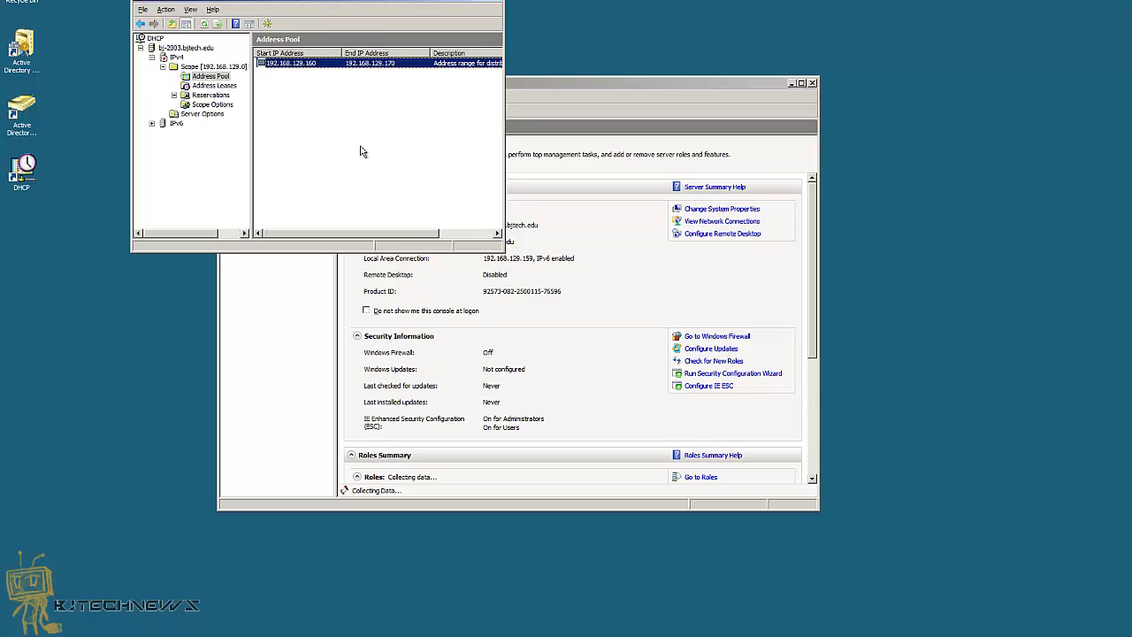
pyautogui.click(501, 4)
# Select the Active Directory Domains and Trusts shortcut on the desktop.
pyautogui.click(37, 83)
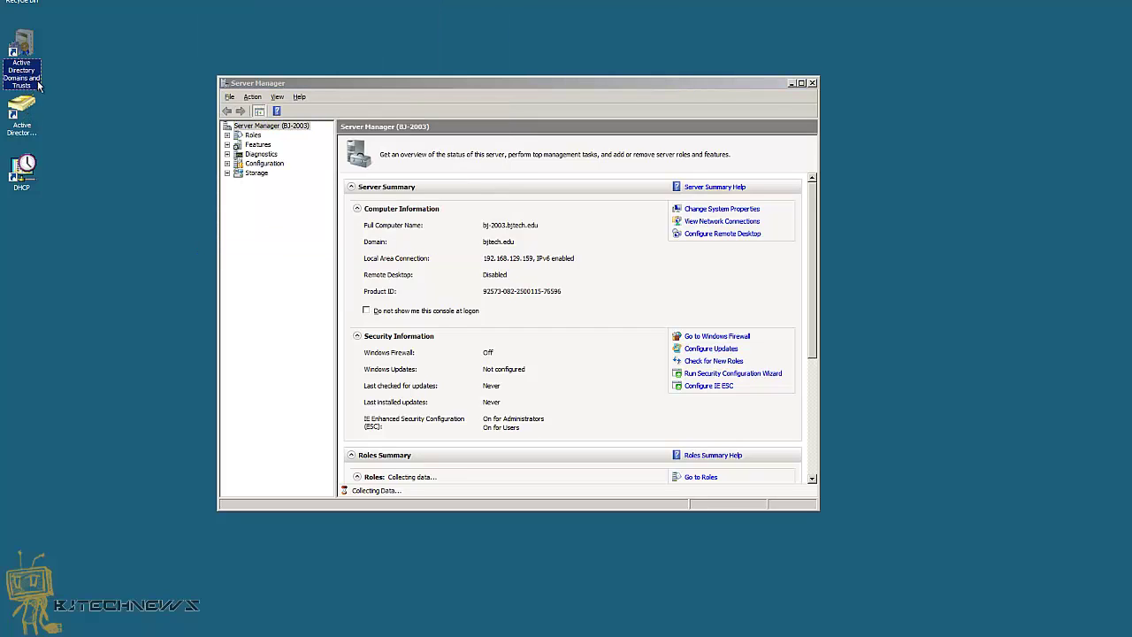